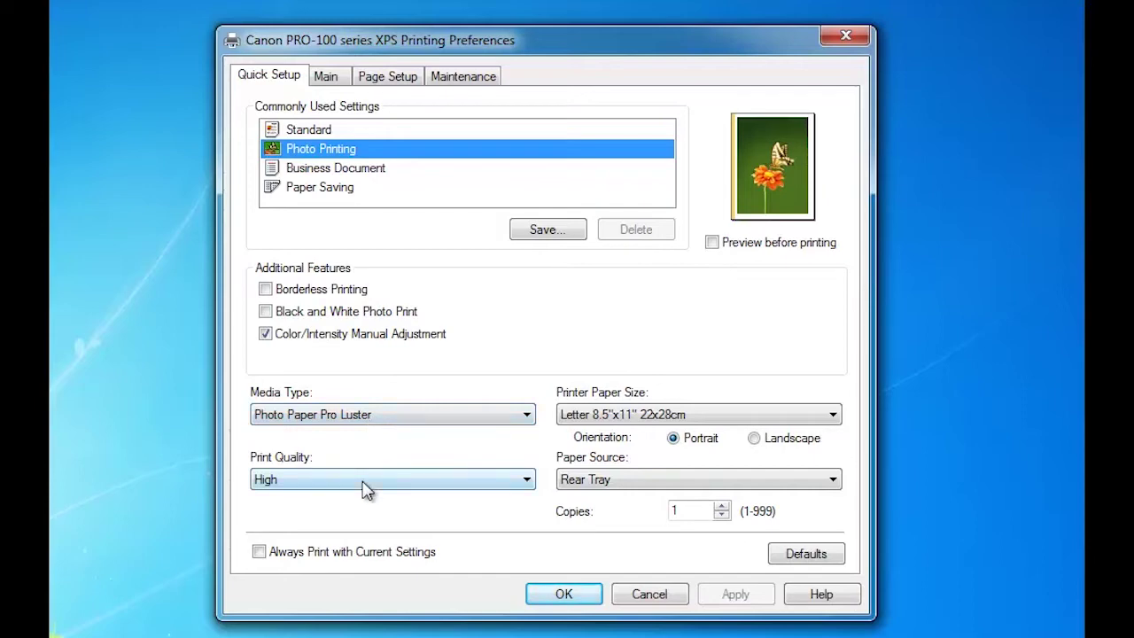
- View the Matching tab of Manual Color Adjustment, then close the dialog
left_click(265, 334)
left_click(186, 156)
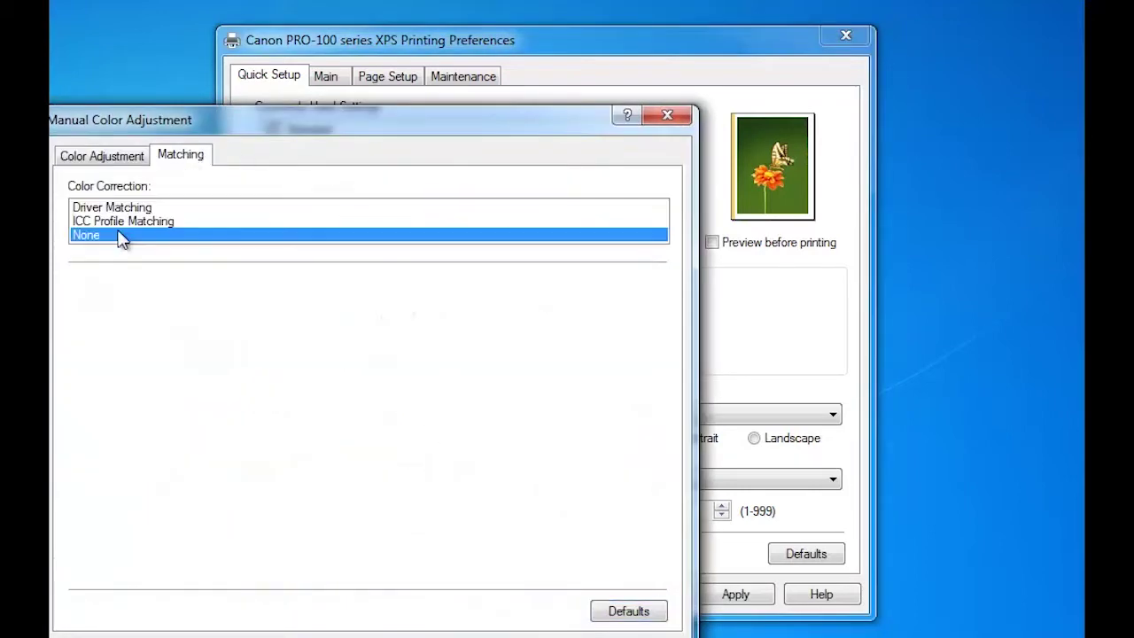
key("Return")
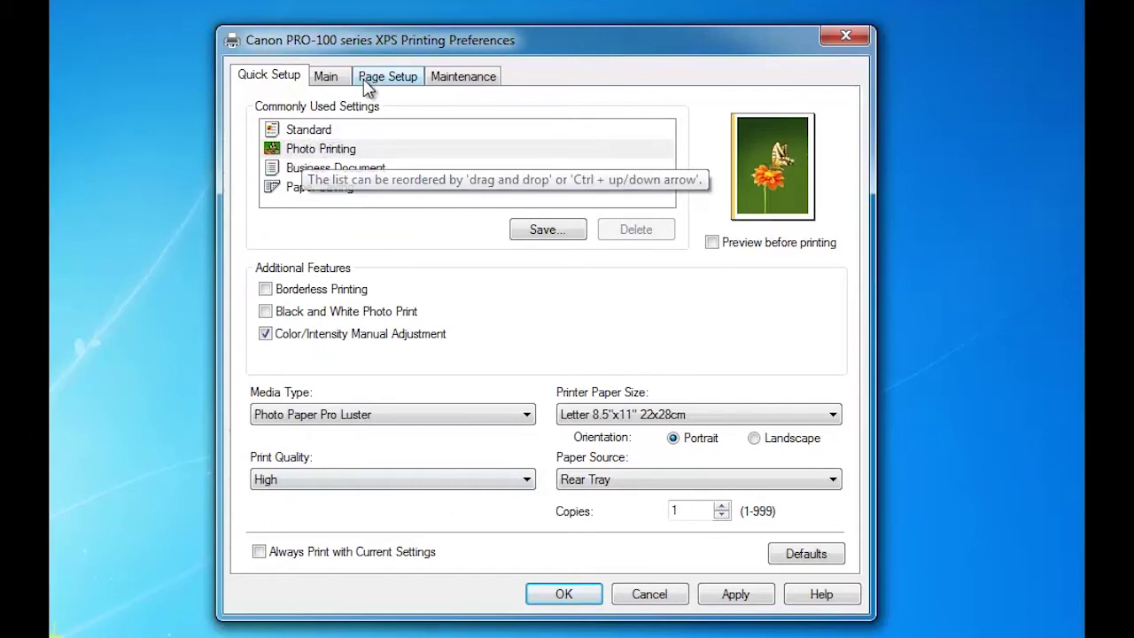
- Glance at Main settings, then show Page Setup with Letter 8.5"x11", Portrait, Normal-size layout
left_click(335, 80)
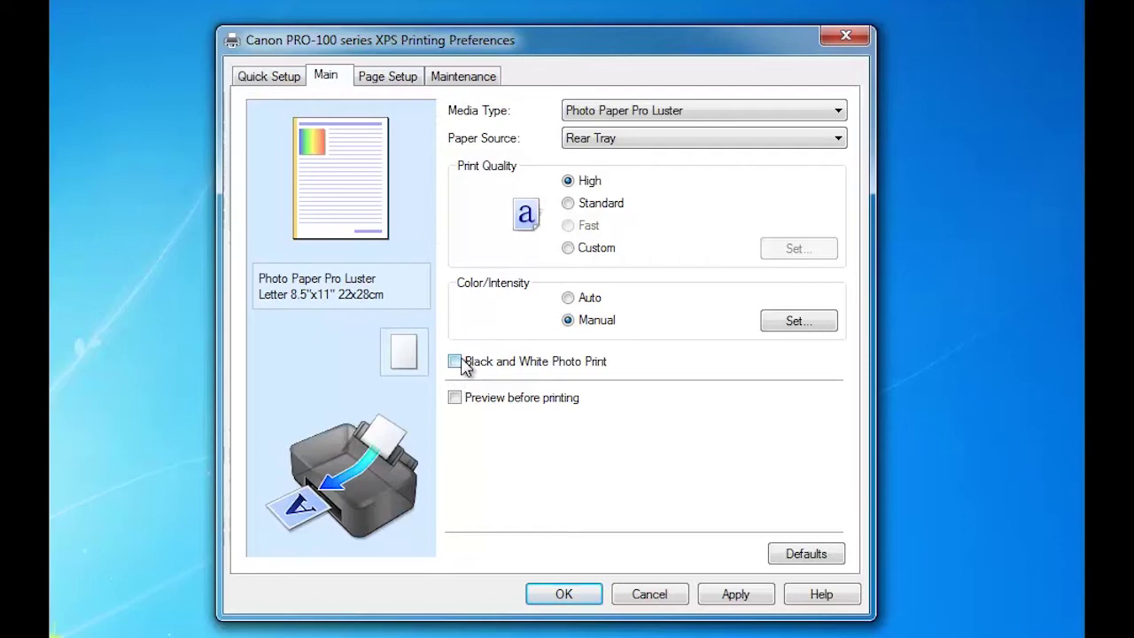
left_click(391, 81)
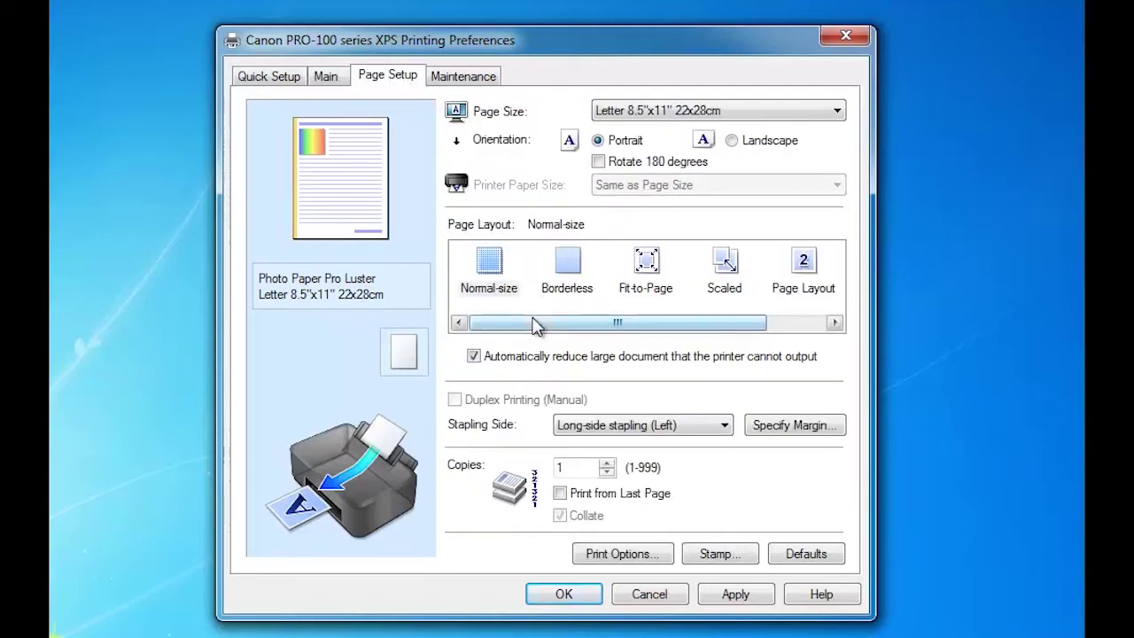
left_click_drag(537, 322, 567, 306)
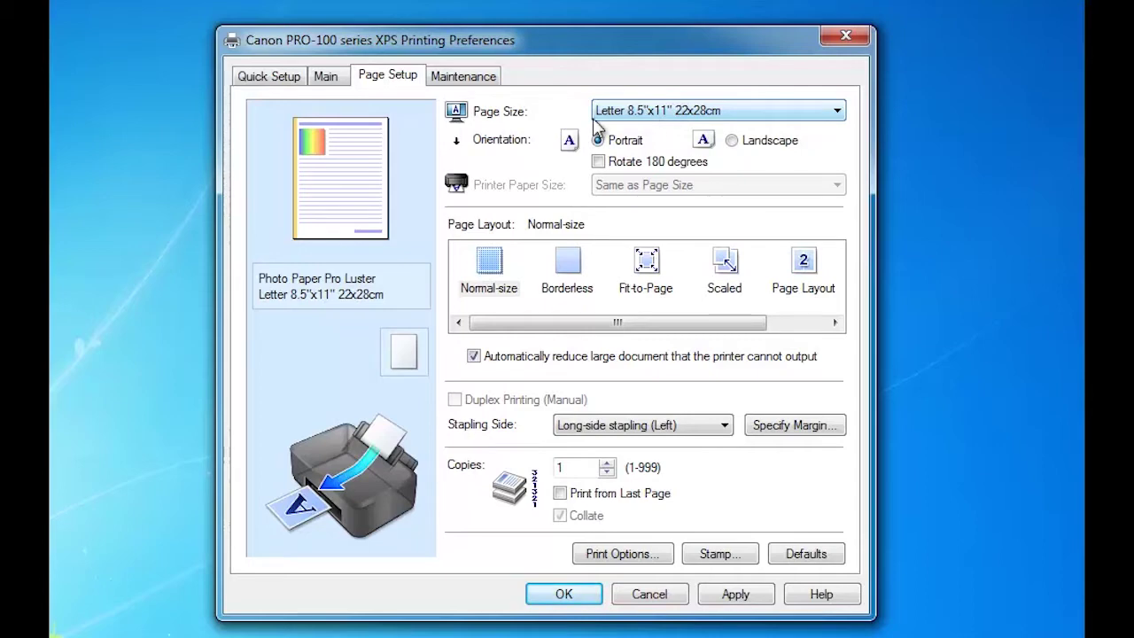
- Open Print Head Cleaning from Maintenance, try Group 1 and Group 2, then cancel on All Colors
left_click(461, 78)
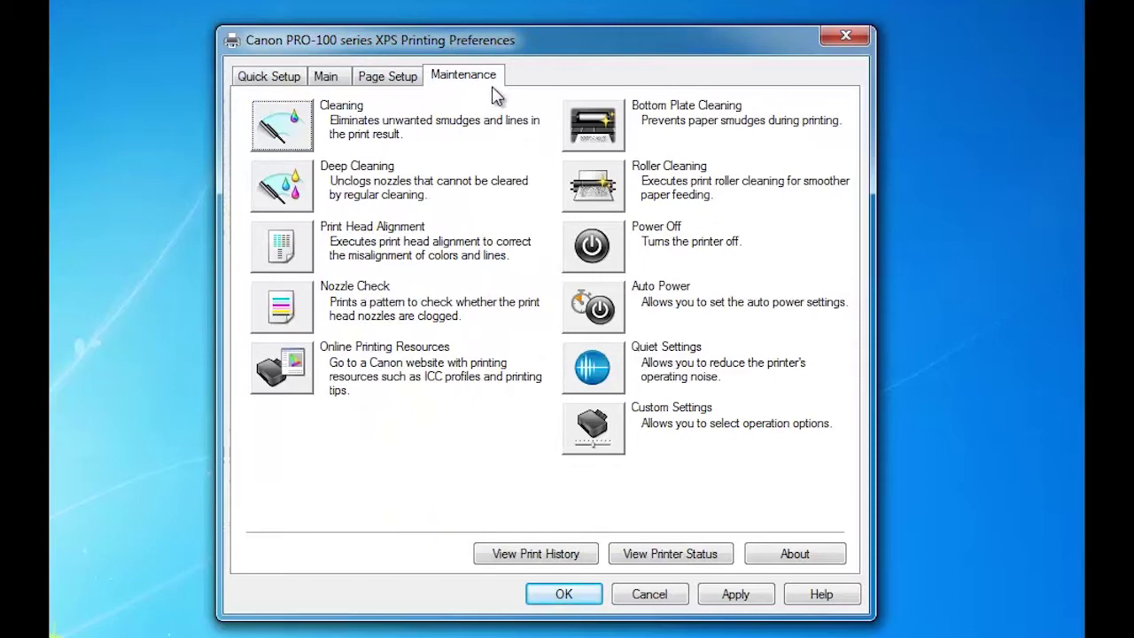
left_click(282, 129)
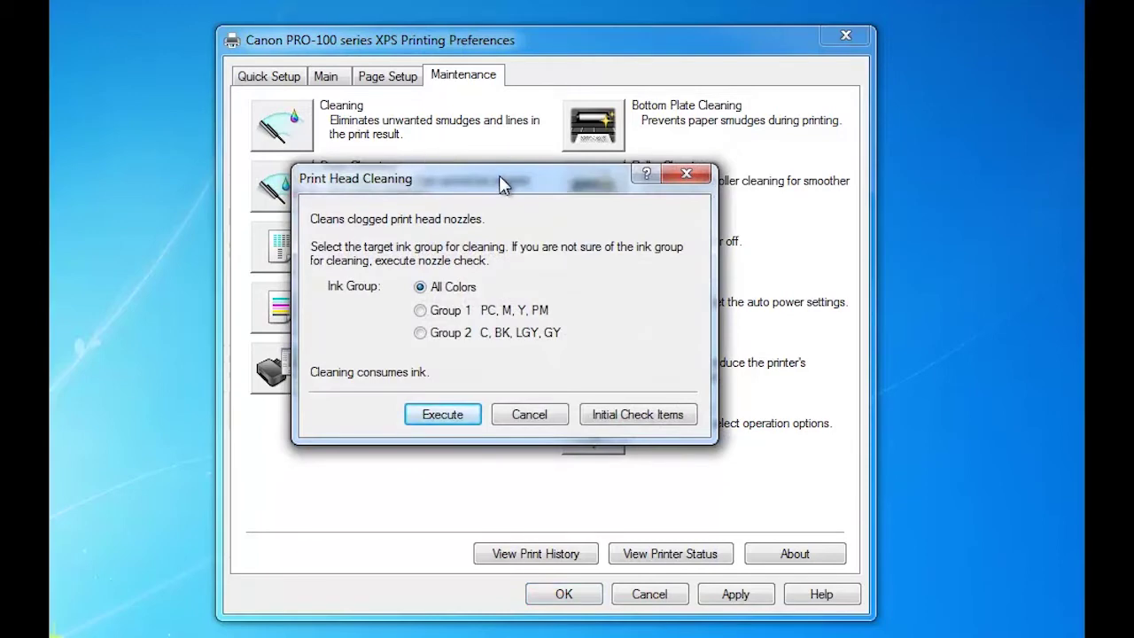
left_click_drag(499, 173, 503, 167)
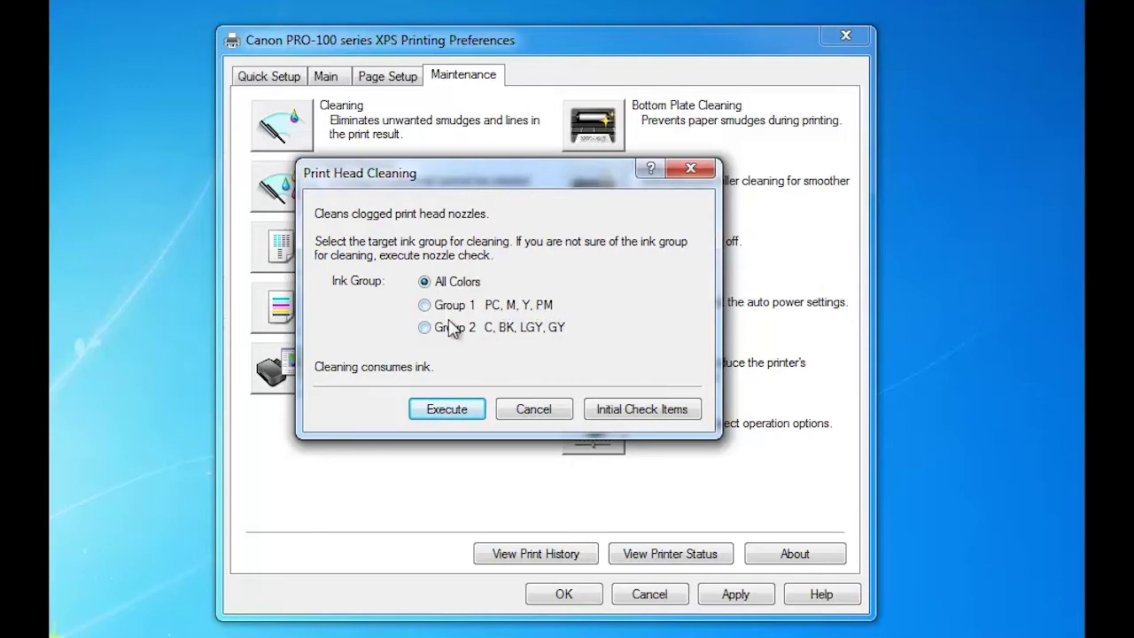
left_click(424, 306)
left_click(424, 328)
left_click(425, 282)
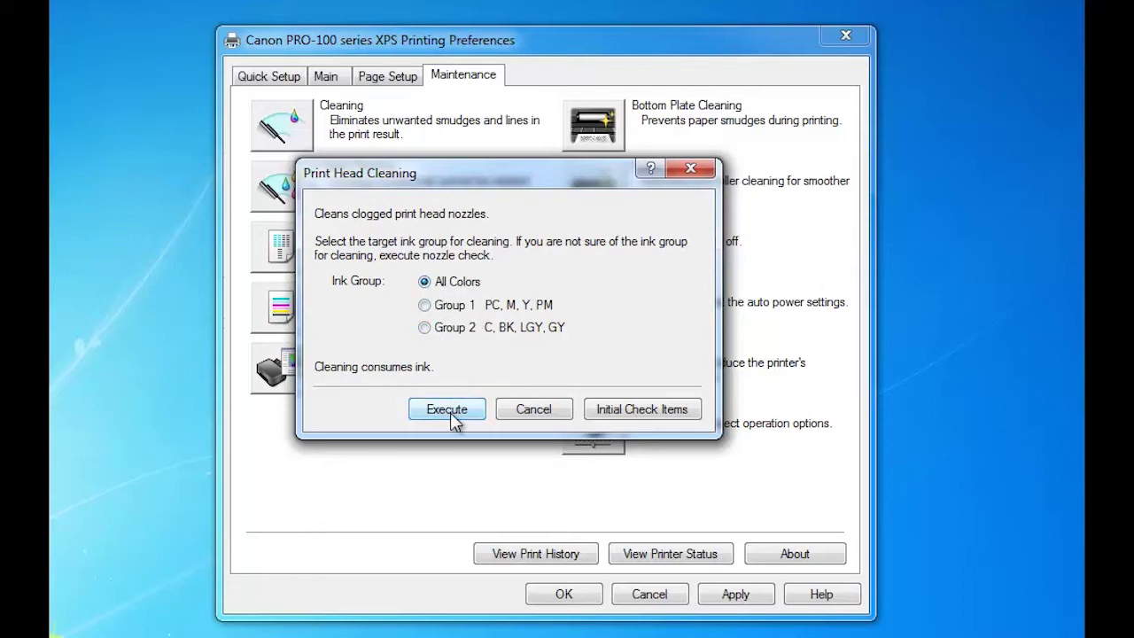
left_click(526, 413)
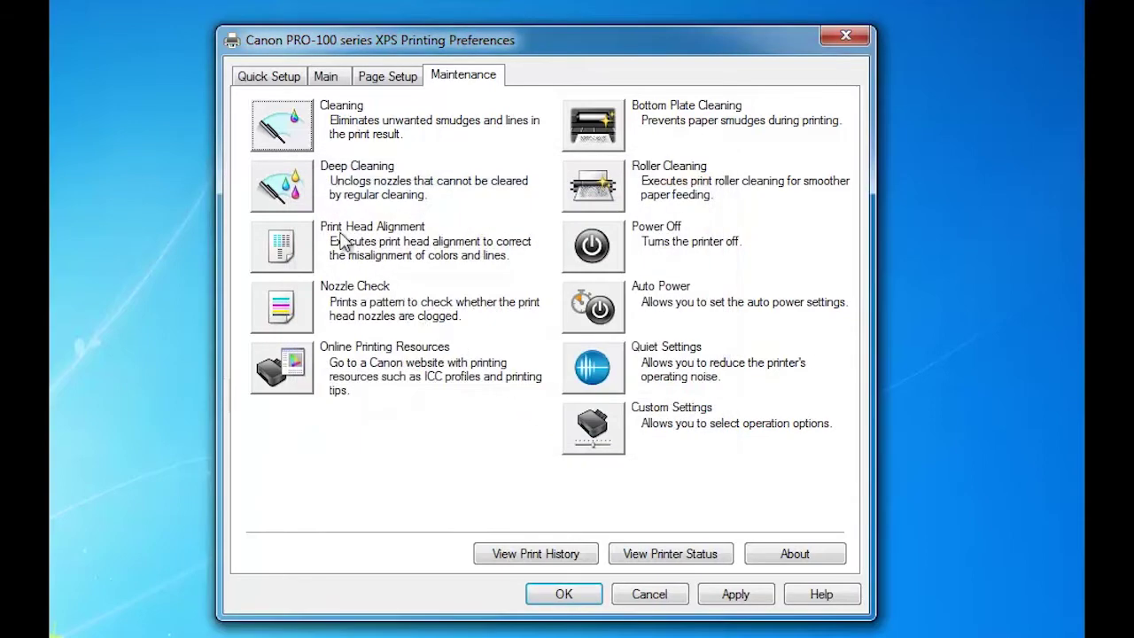
- Close Deep Cleaning unused and bring up the automatic Print Head Alignment prompt
left_click(288, 189)
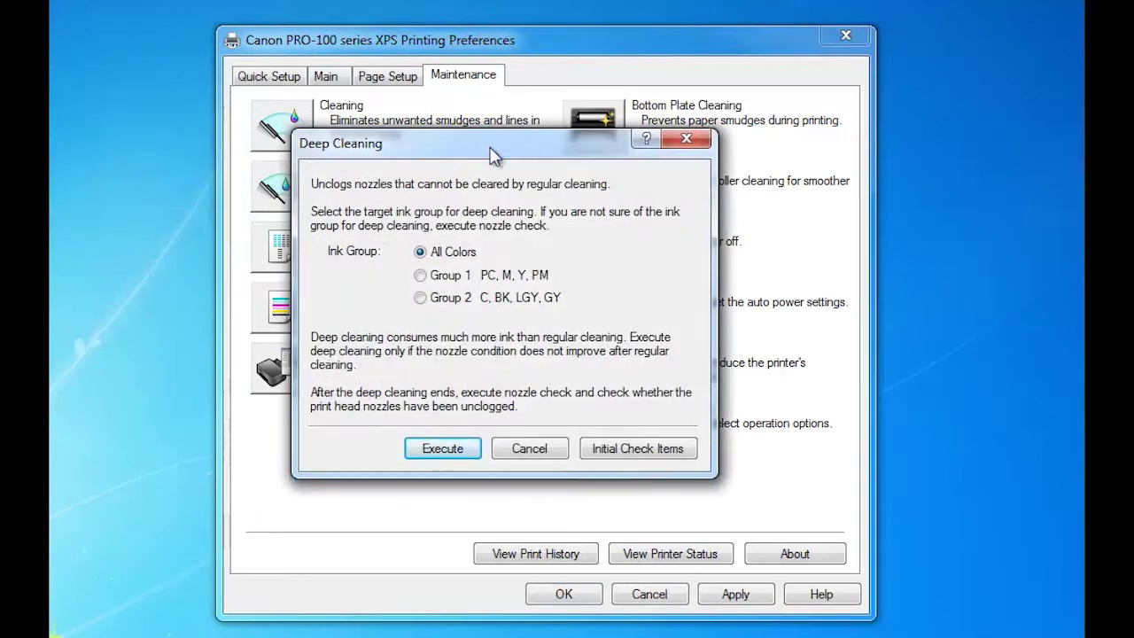
left_click(686, 139)
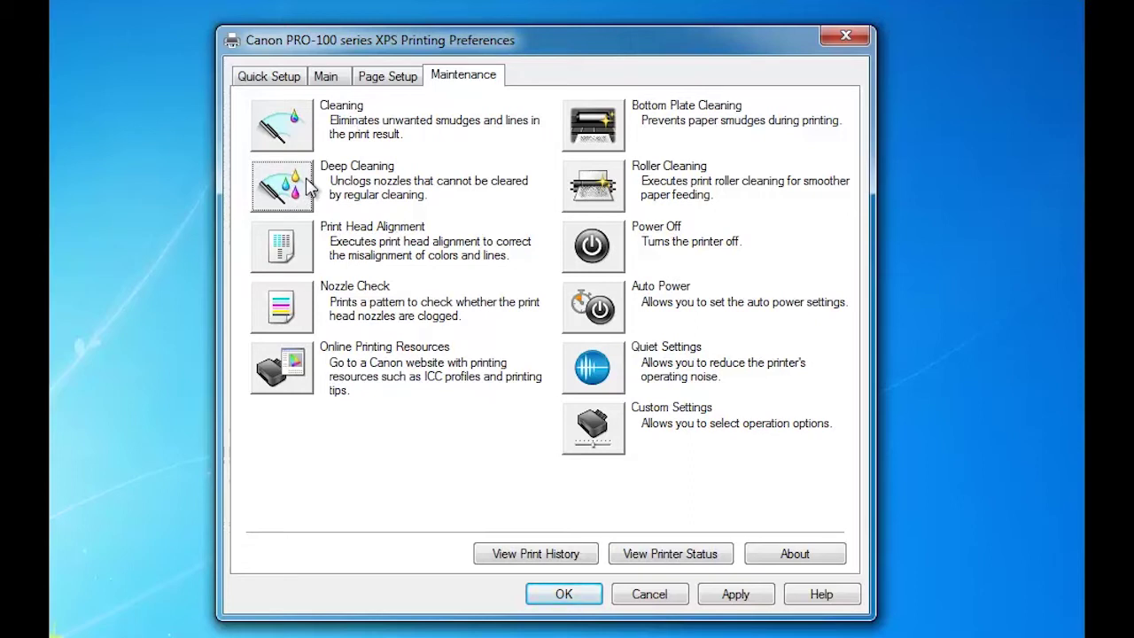
left_click(295, 251)
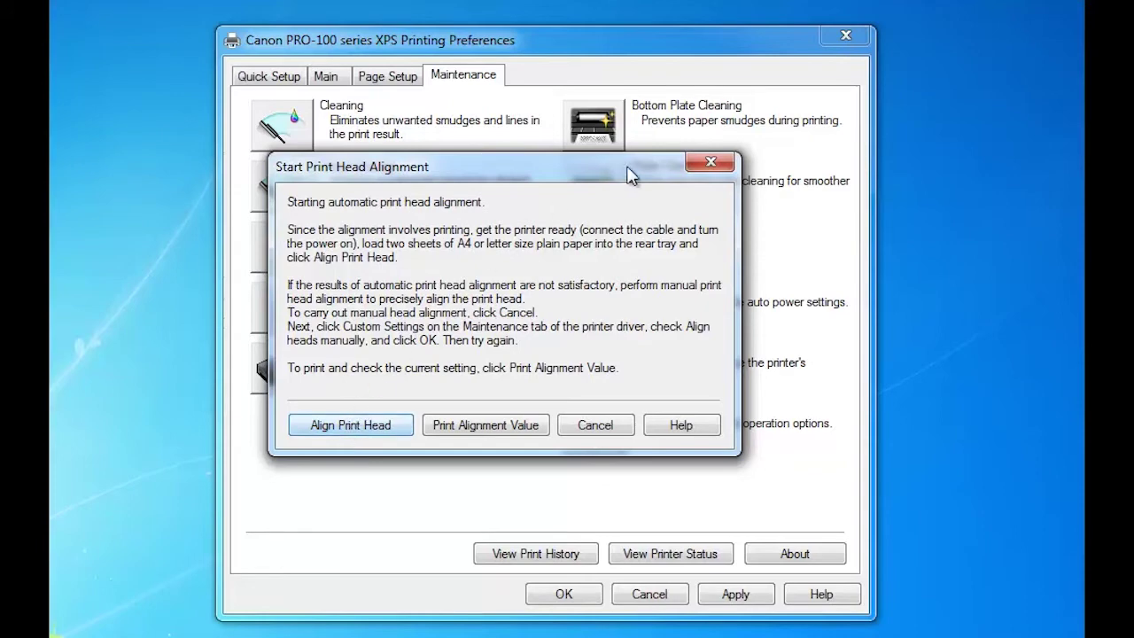
- Dismiss Print Head Alignment, then open and close Nozzle Check without printing
left_click(711, 162)
left_click(271, 304)
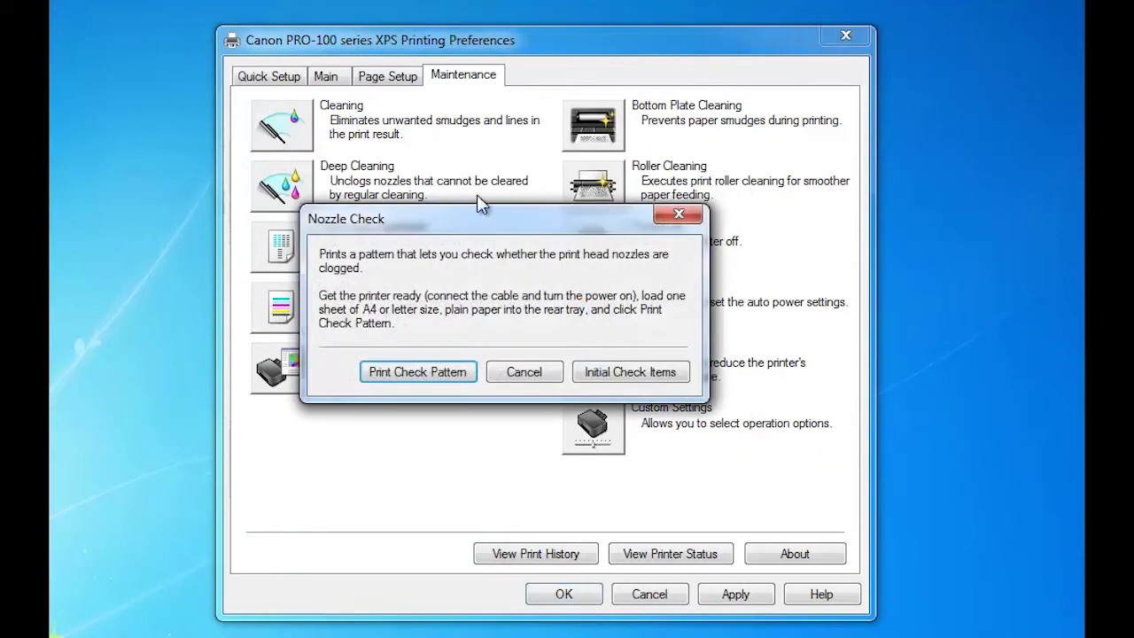
left_click_drag(511, 216, 534, 220)
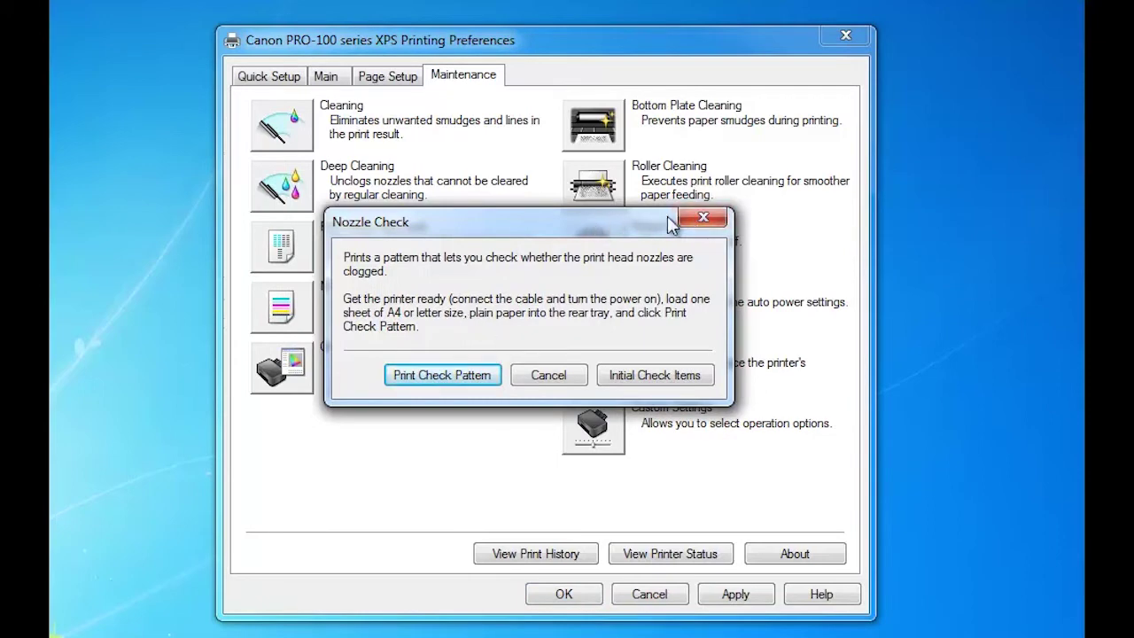
left_click(702, 219)
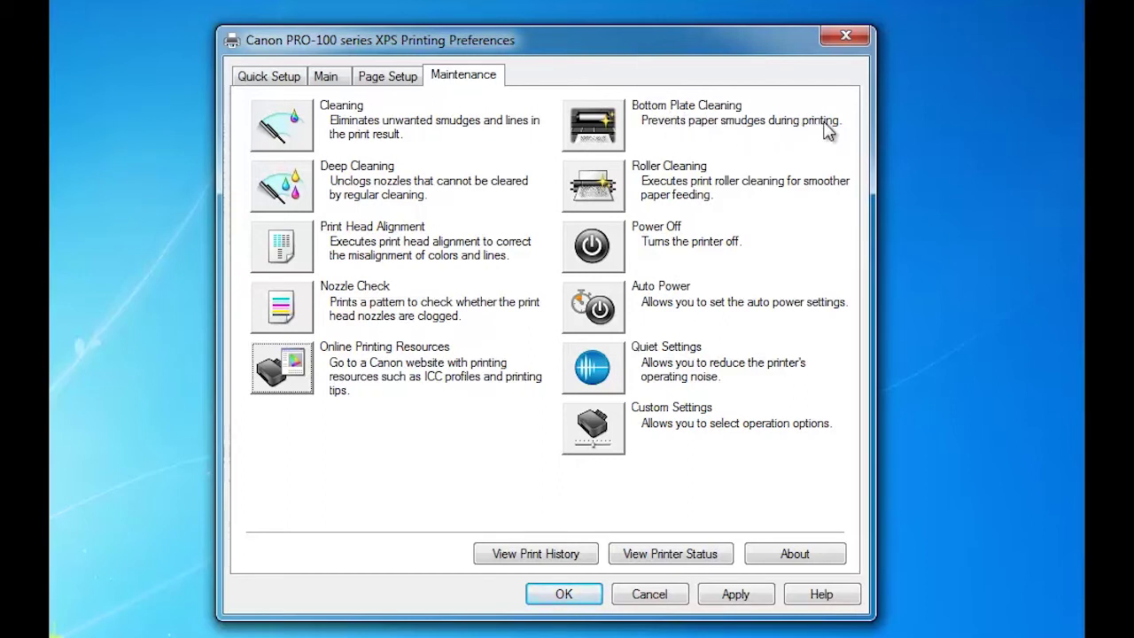
- Execute Bottom Plate Cleaning after loading folded paper as instructed
left_click(613, 131)
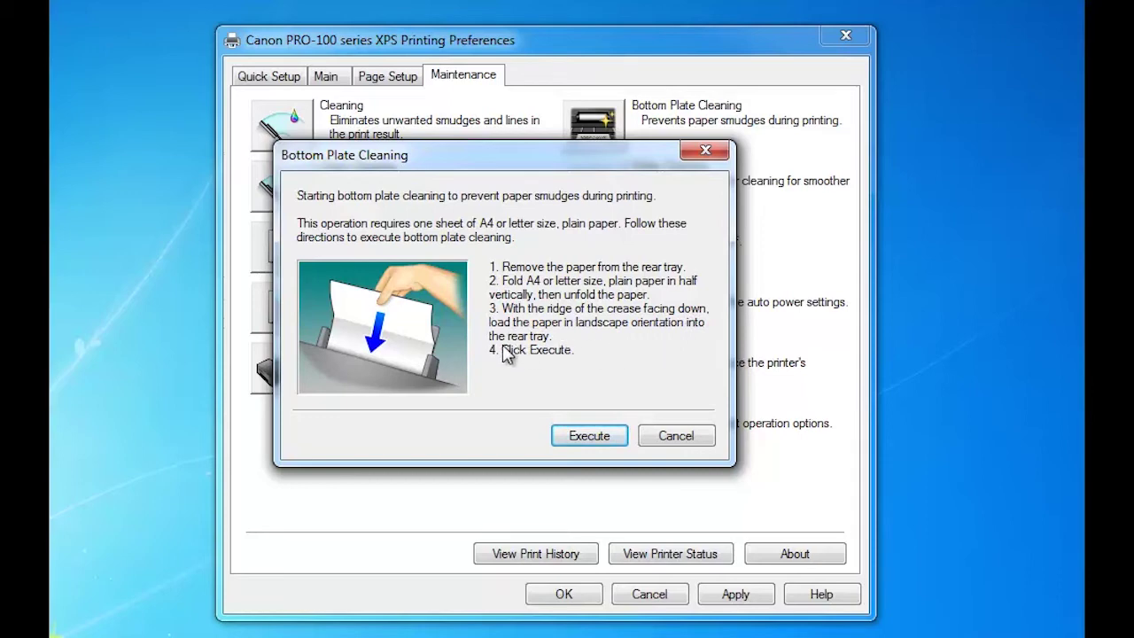
left_click(593, 438)
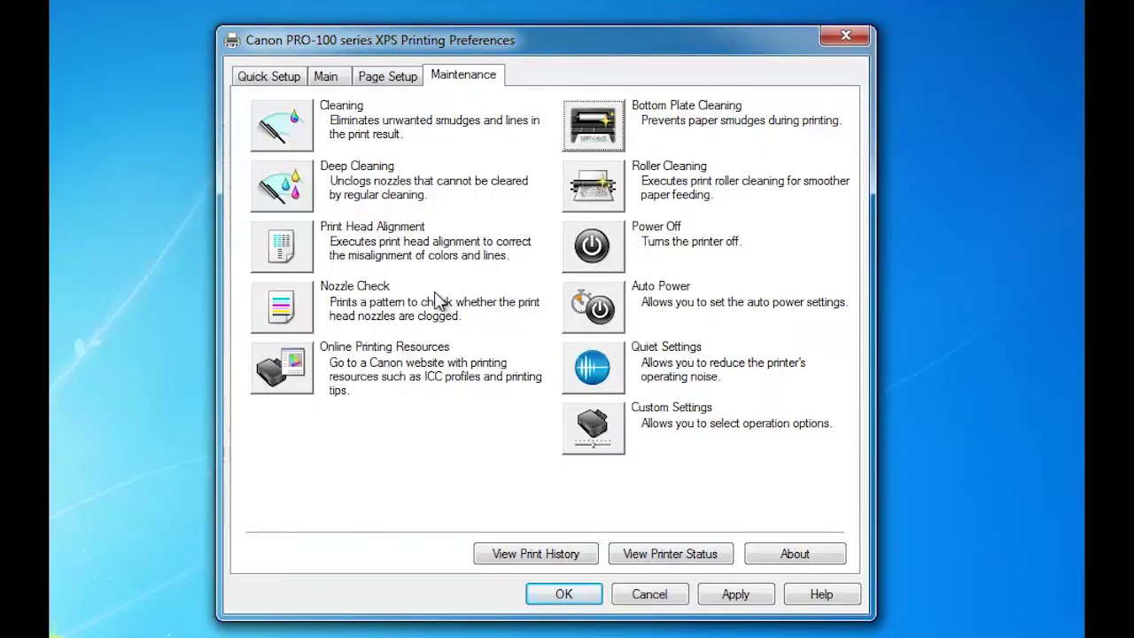
- Open Roller Cleaning, showing Rear Tray as the paper source
left_click(594, 182)
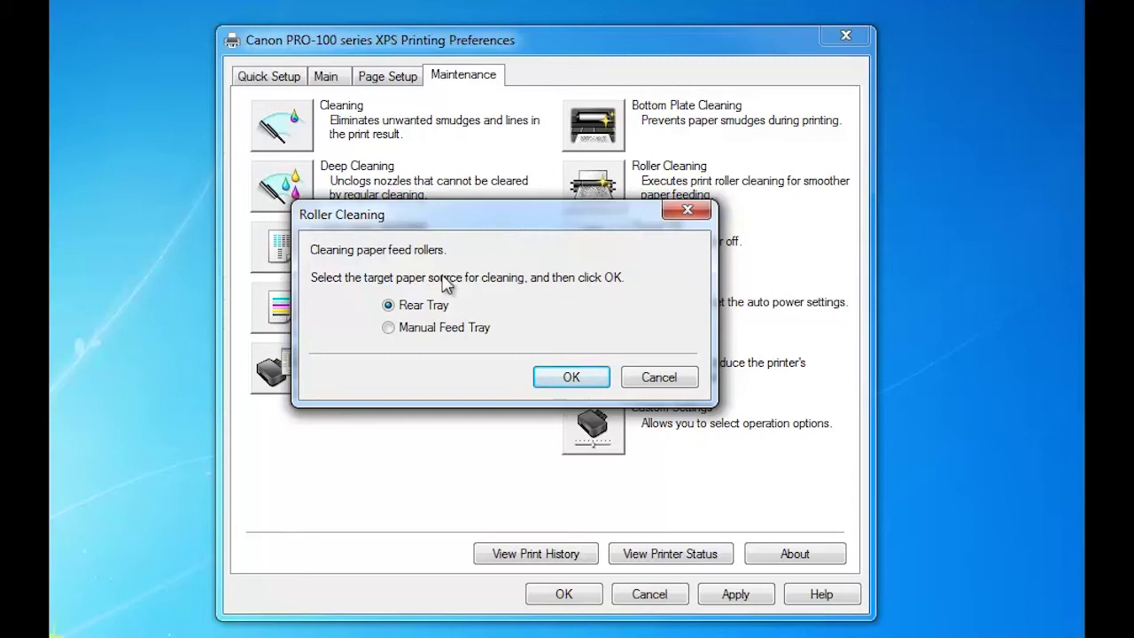
- Keep Rear Tray as the source and confirm starting feed roller cleaning
left_click(572, 374)
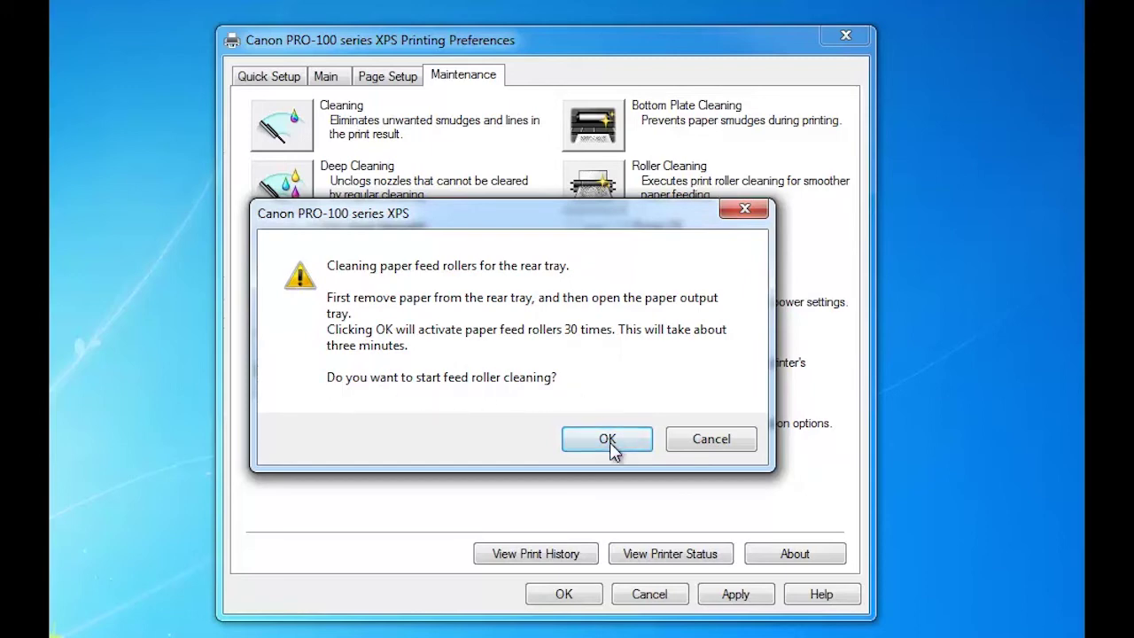
left_click(748, 209)
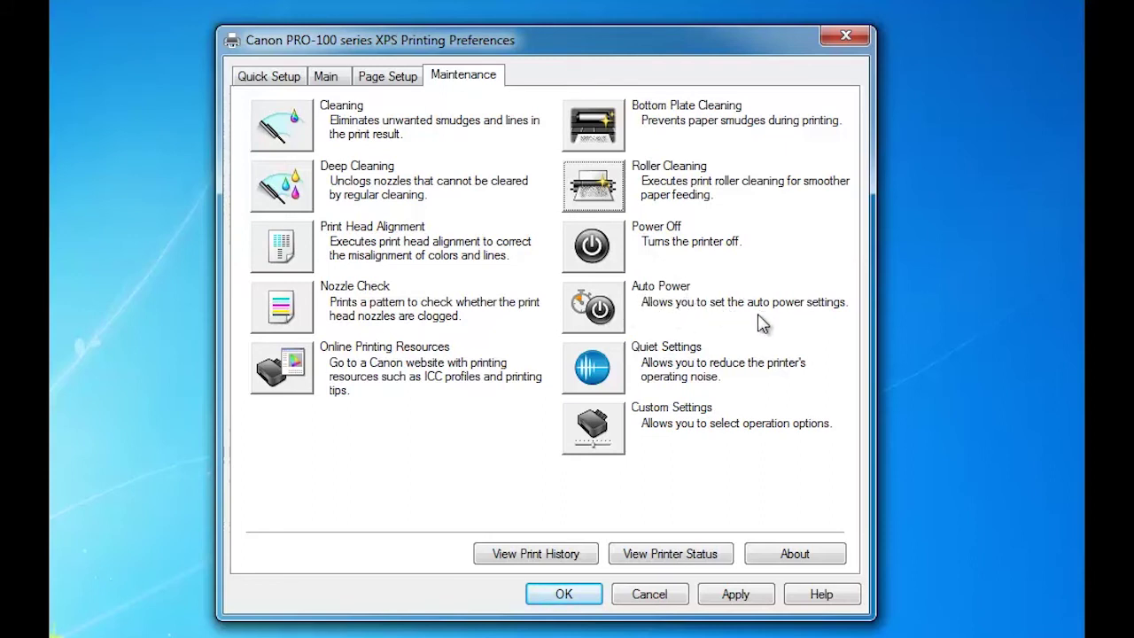
- Close Quiet Settings on Do not use quiet mode, declining to apply it to the printer
left_click(599, 372)
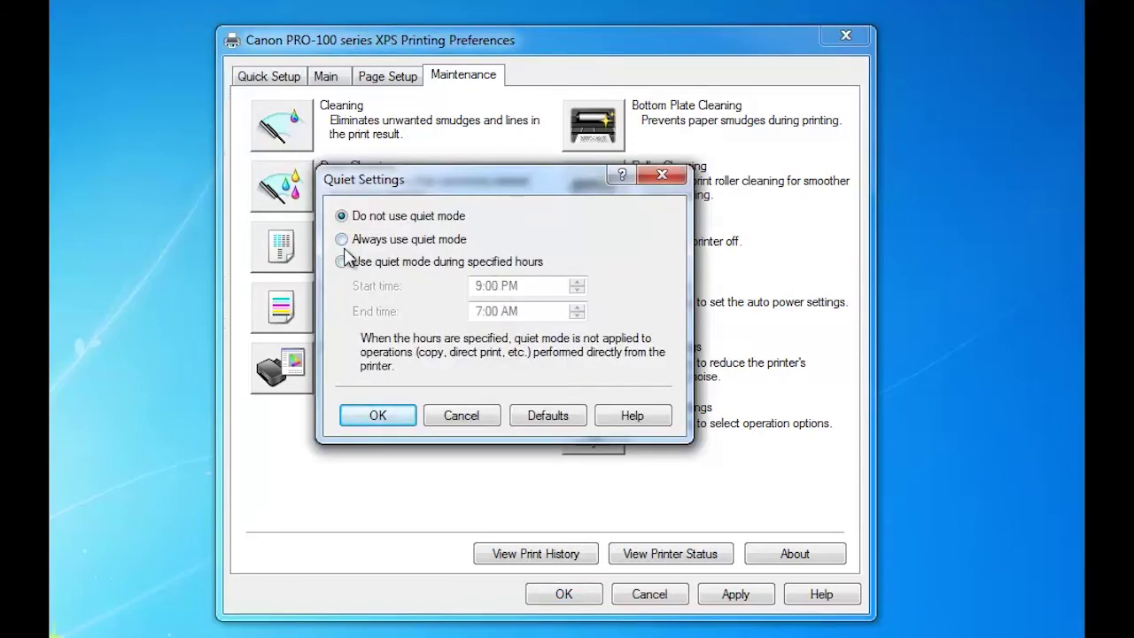
left_click(389, 427)
left_click(382, 420)
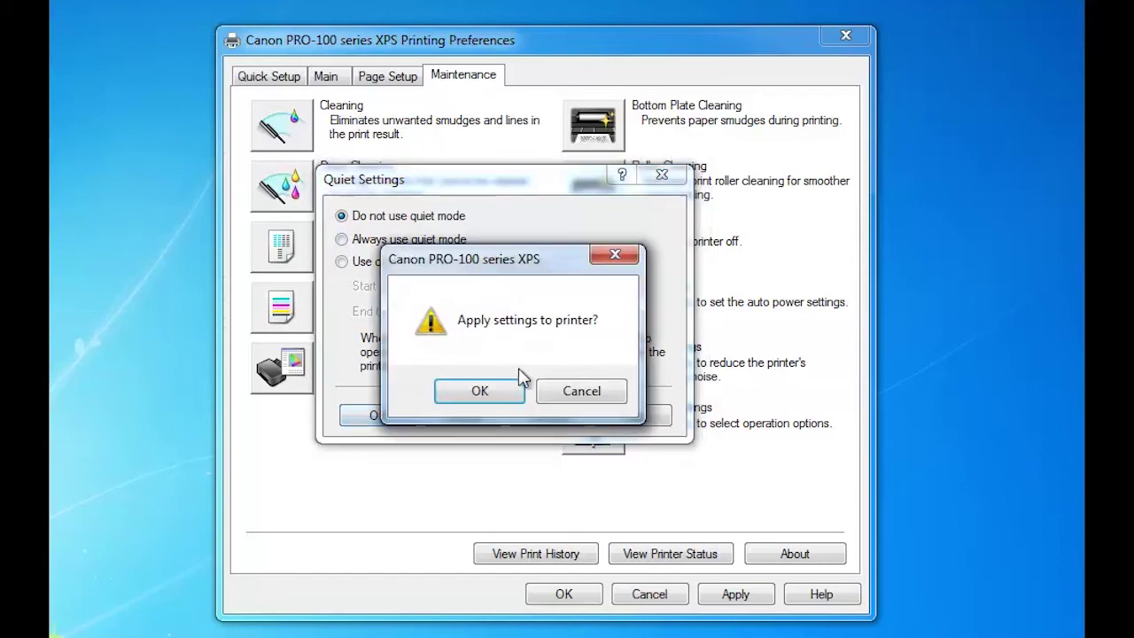
left_click(580, 392)
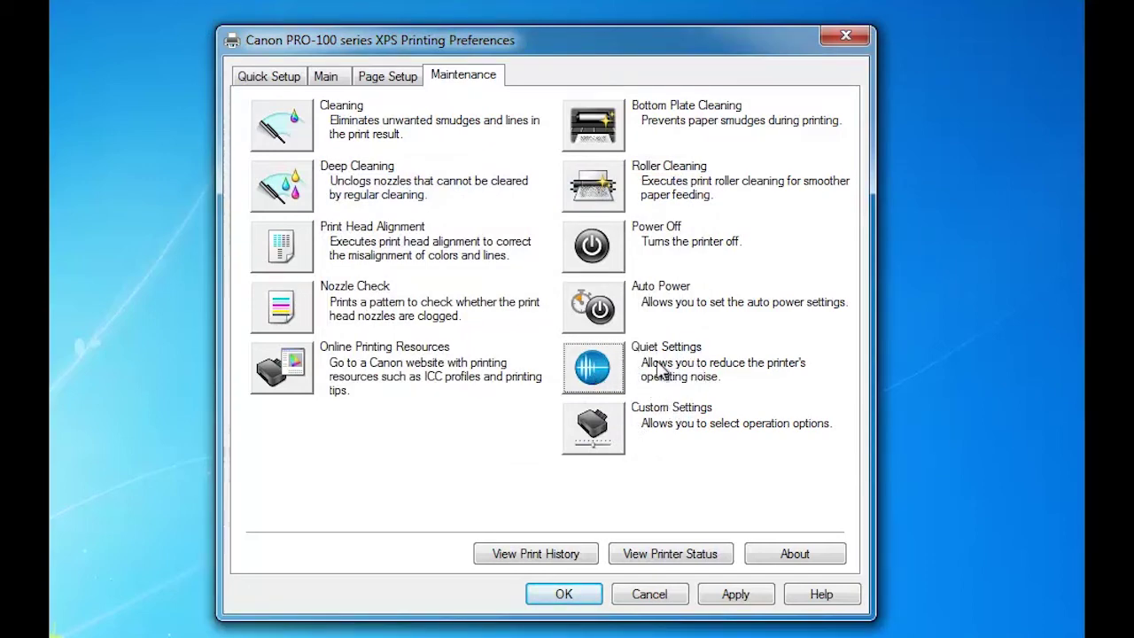
- Confirm Custom Settings with disc-tray detection checked and mid ink drying wait, answering the apply prompt
left_click(608, 432)
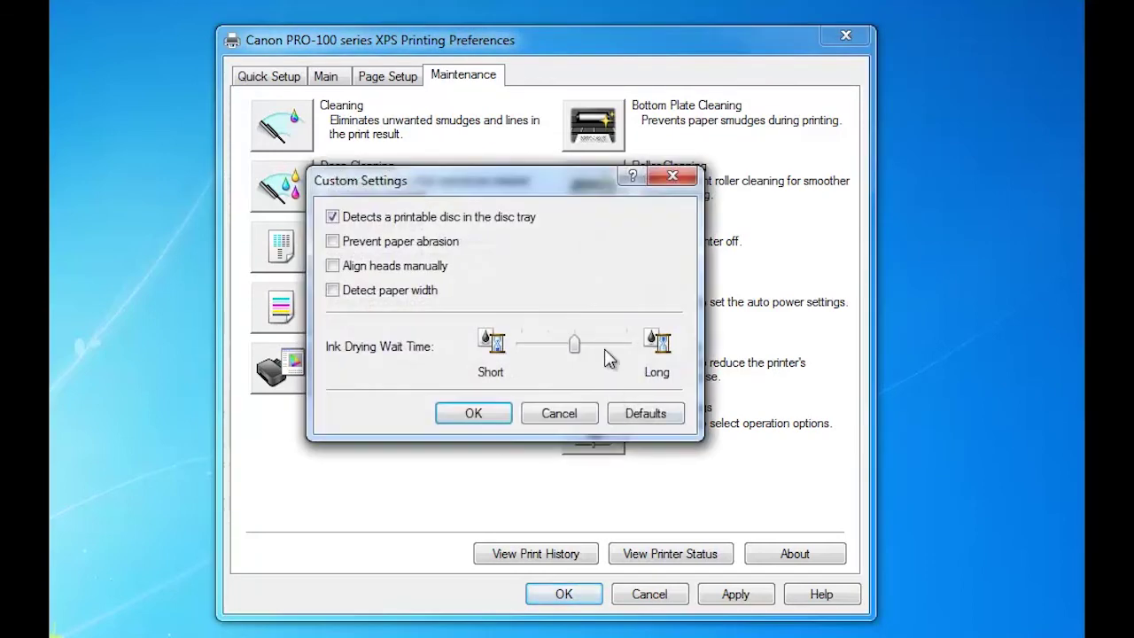
left_click_drag(469, 179, 524, 163)
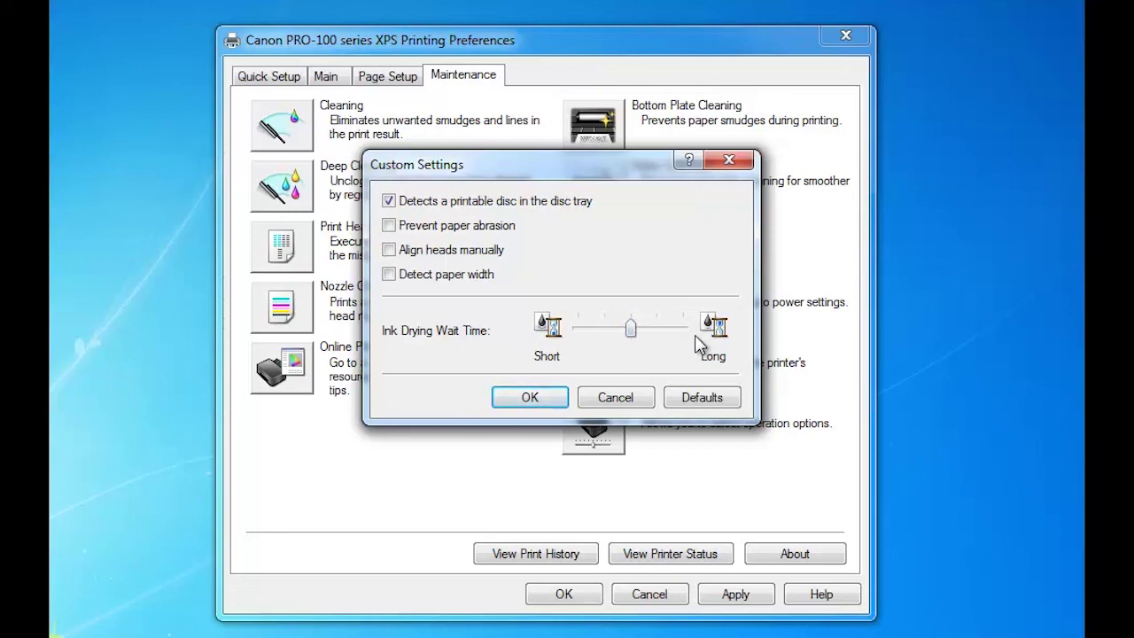
left_click(542, 399)
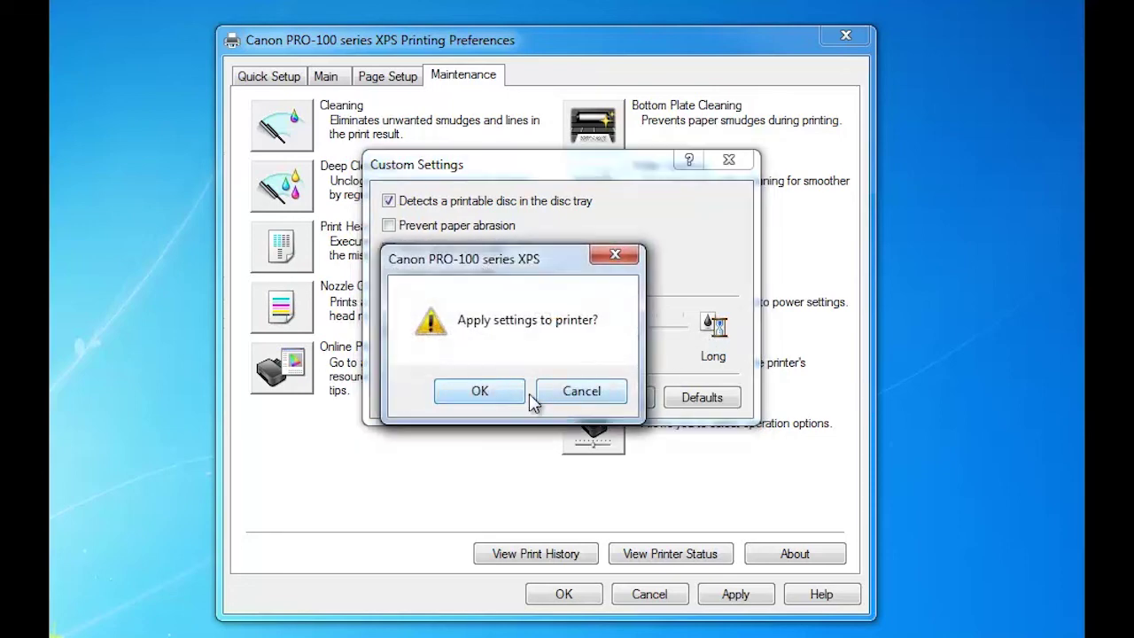
left_click(480, 392)
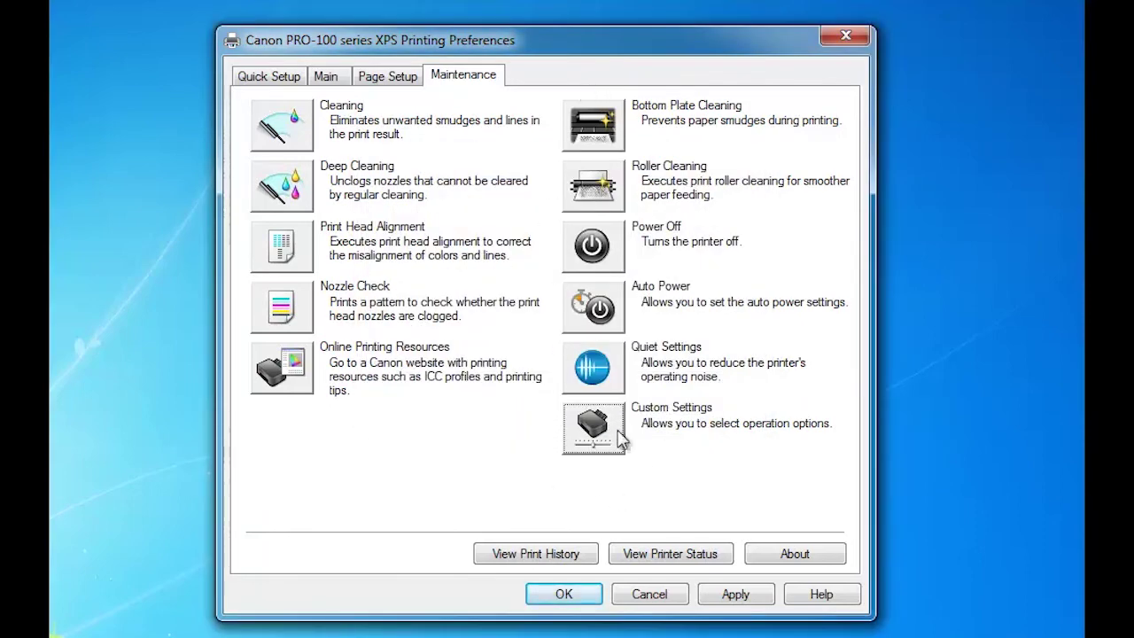
- Move the Printing Preferences window up and to the right on the desktop
left_click_drag(542, 28, 524, 41)
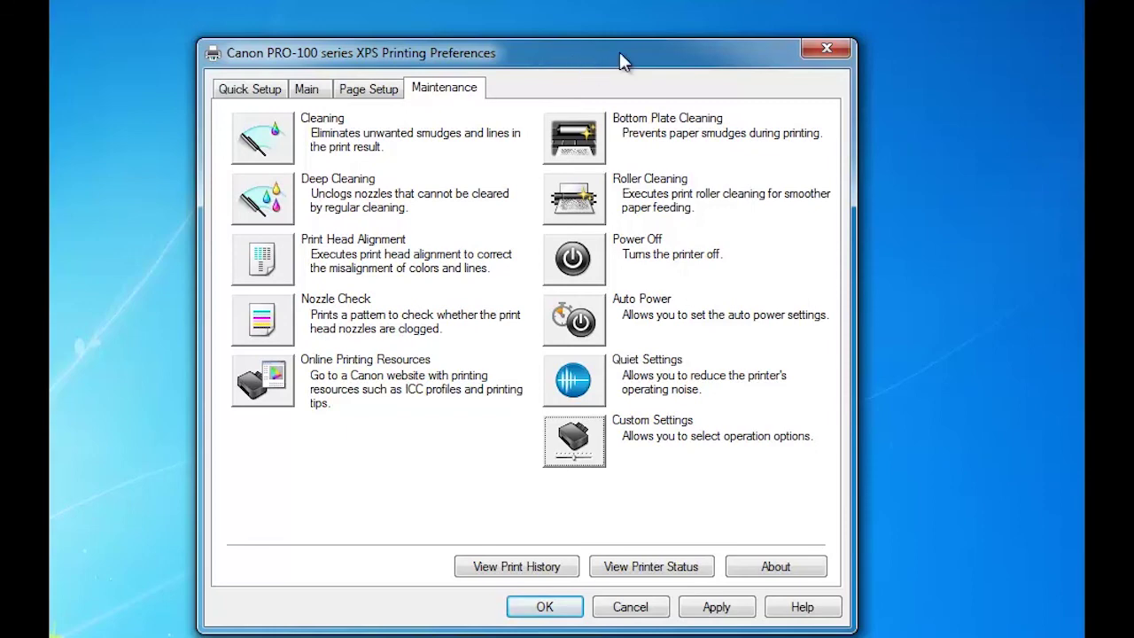
left_click_drag(619, 51, 693, 37)
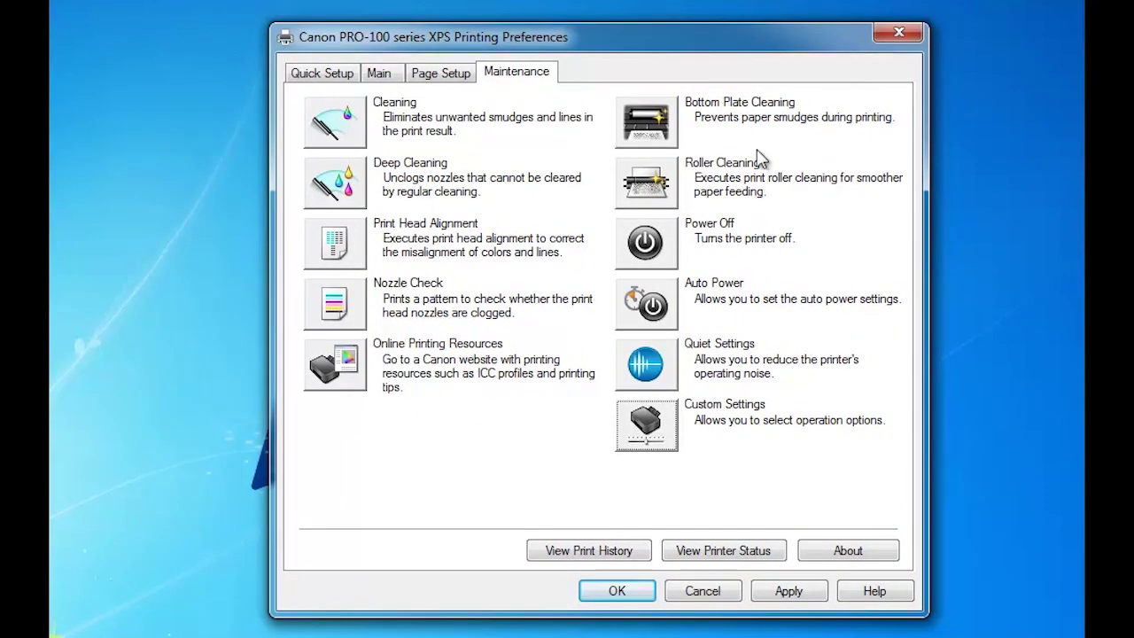